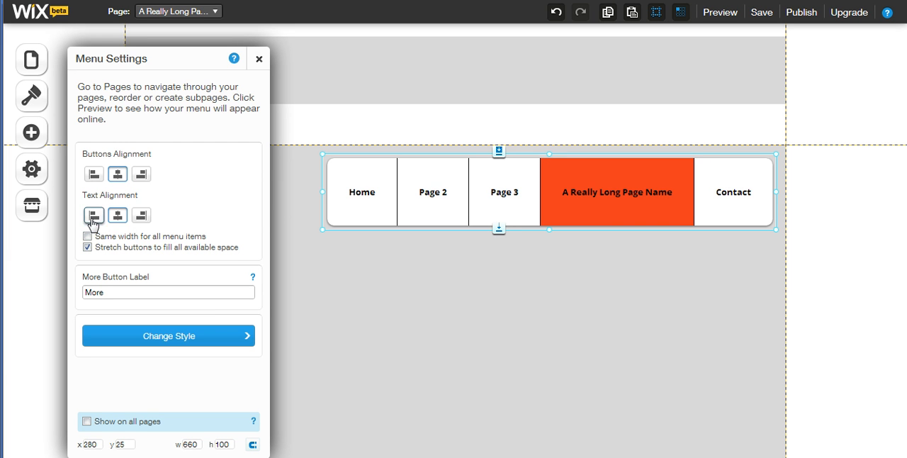
Try the left and right text alignments on the menu and restore centred text
{"action": "left_click", "coordinate": [94, 216]}
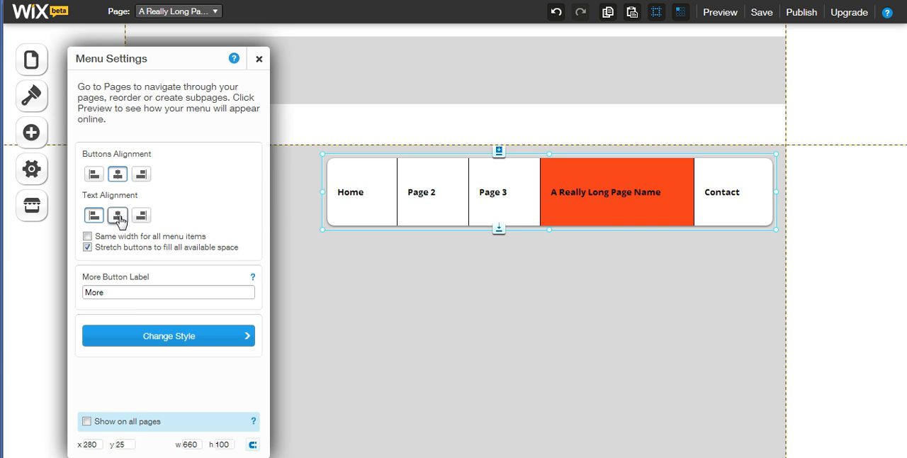
{"action": "left_click", "coordinate": [118, 218]}
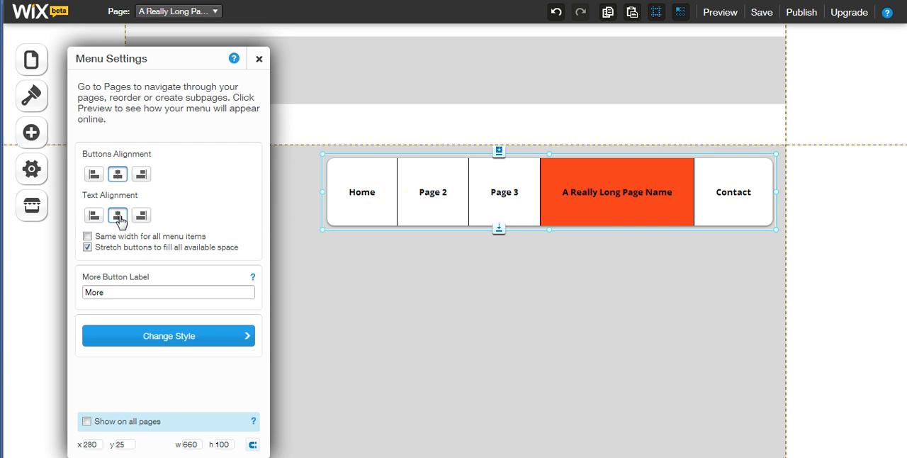
{"action": "left_click", "coordinate": [142, 219]}
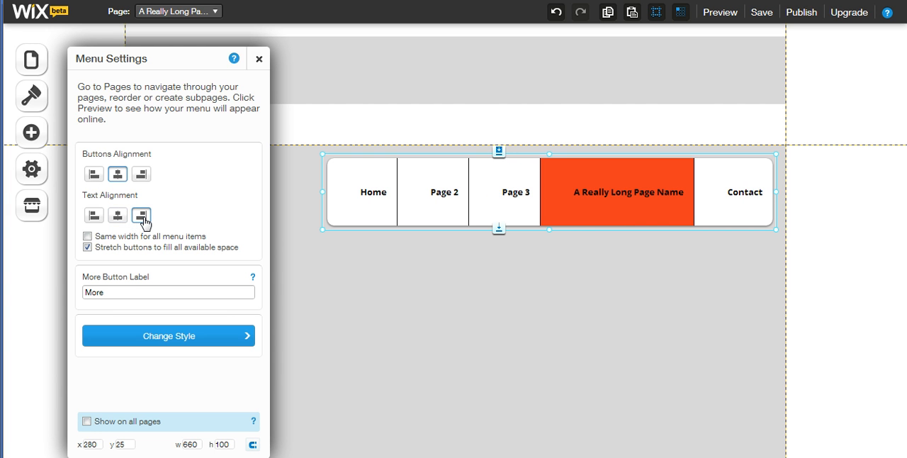
{"action": "left_click", "coordinate": [119, 217]}
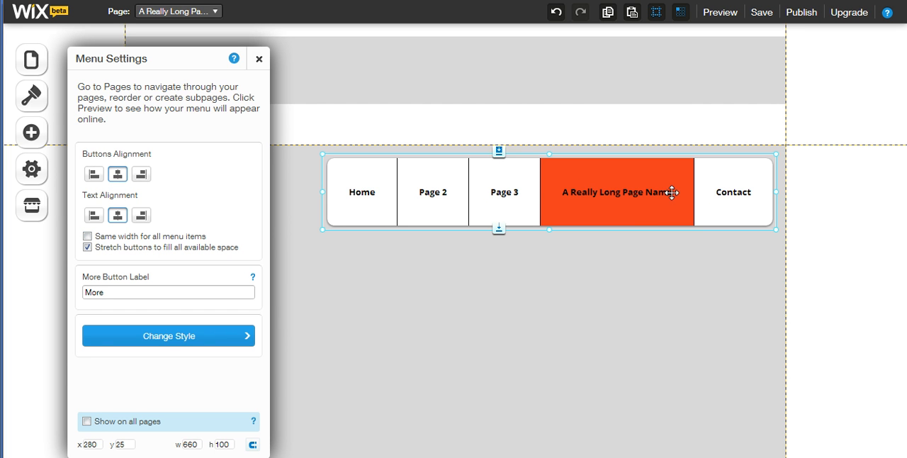
Try equal widths for all menu items with the menu widened to about 840, and turn equal widths off again
{"action": "left_click", "coordinate": [87, 236]}
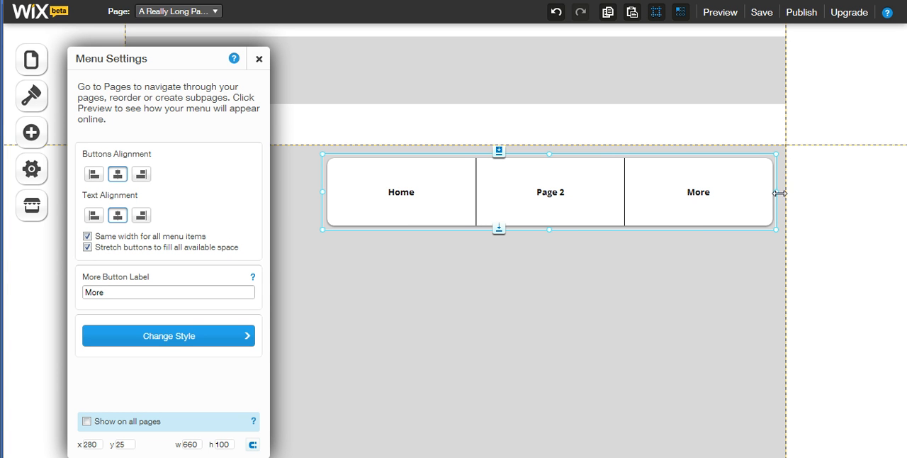
{"action": "left_click_drag", "start_coordinate": [778, 192], "coordinate": [888, 211]}
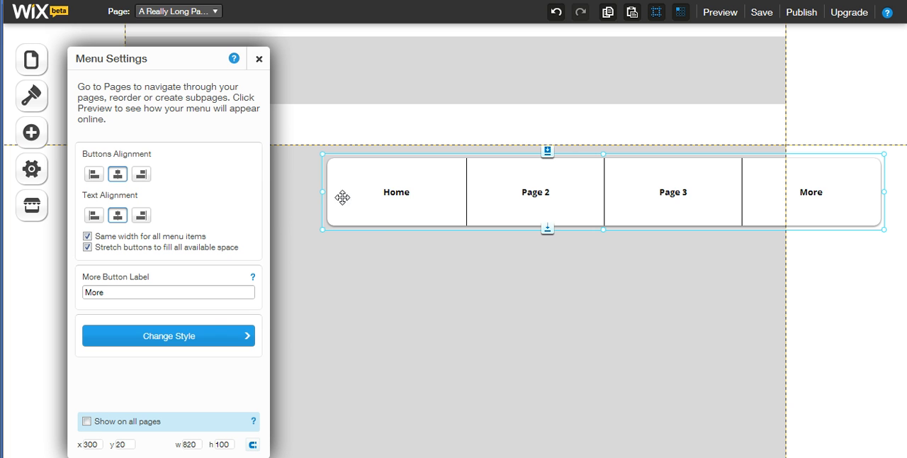
{"action": "left_click_drag", "start_coordinate": [320, 197], "coordinate": [309, 213]}
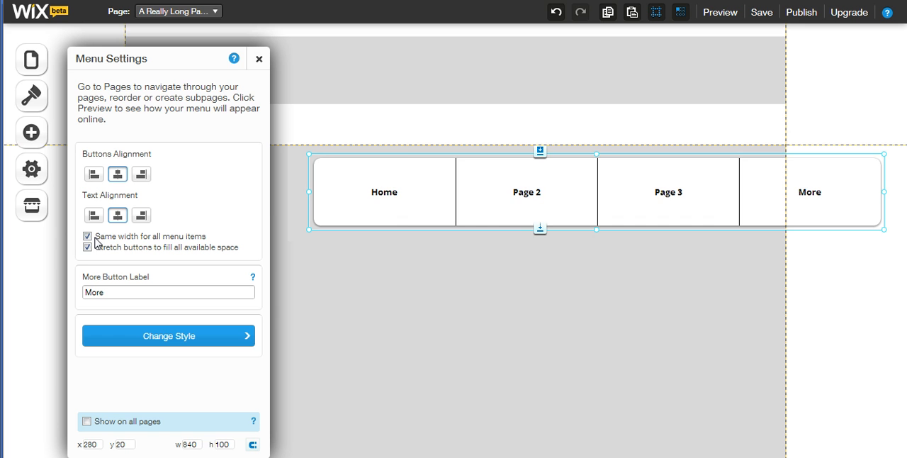
{"action": "left_click", "coordinate": [87, 236]}
Move the menu to about x 265, y 40 and narrow it to a width of about 685
{"action": "left_click_drag", "start_coordinate": [742, 203], "coordinate": [692, 196]}
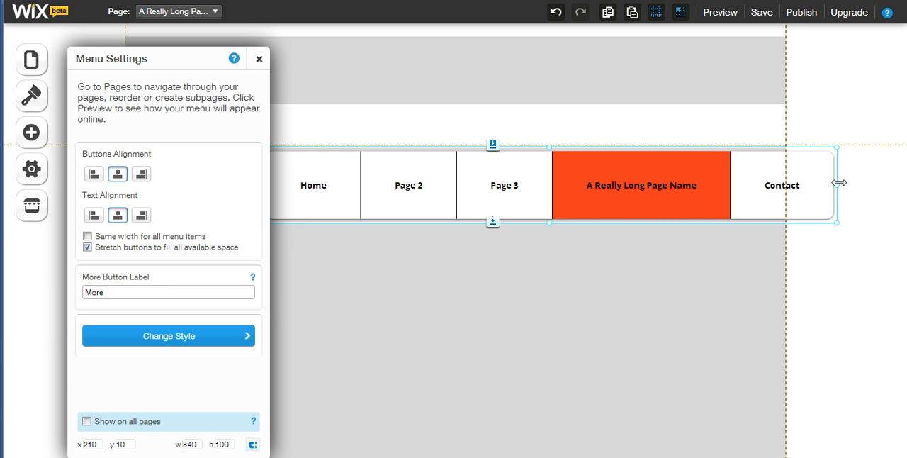
{"action": "left_click_drag", "start_coordinate": [838, 185], "coordinate": [732, 178]}
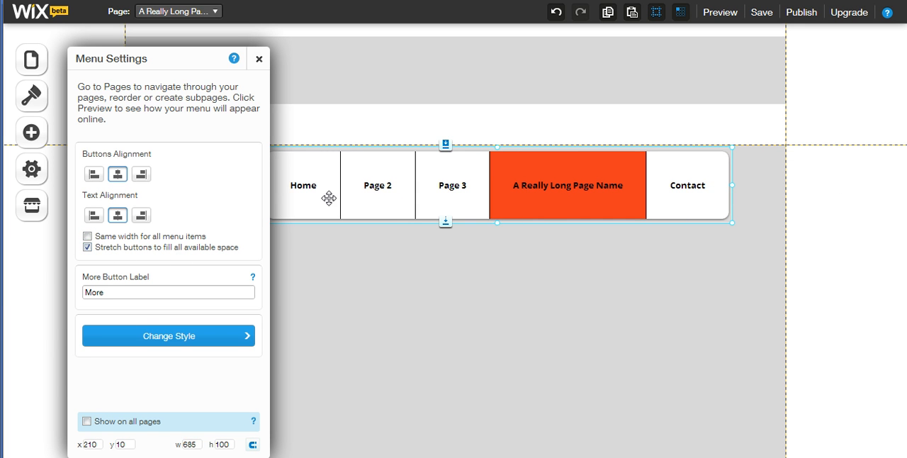
{"action": "left_click_drag", "start_coordinate": [328, 197], "coordinate": [354, 207]}
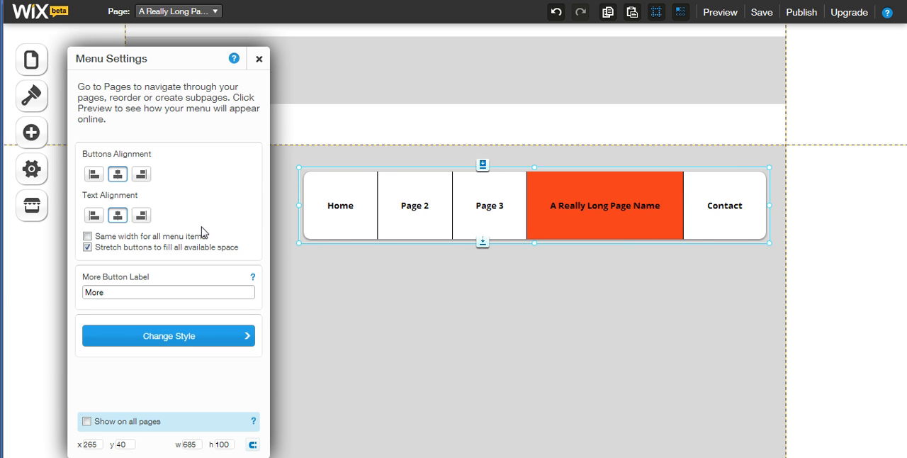
Try left, centre and right button alignment with stretching disabled, and restore centred buttons that fill all available space
{"action": "left_click", "coordinate": [88, 247]}
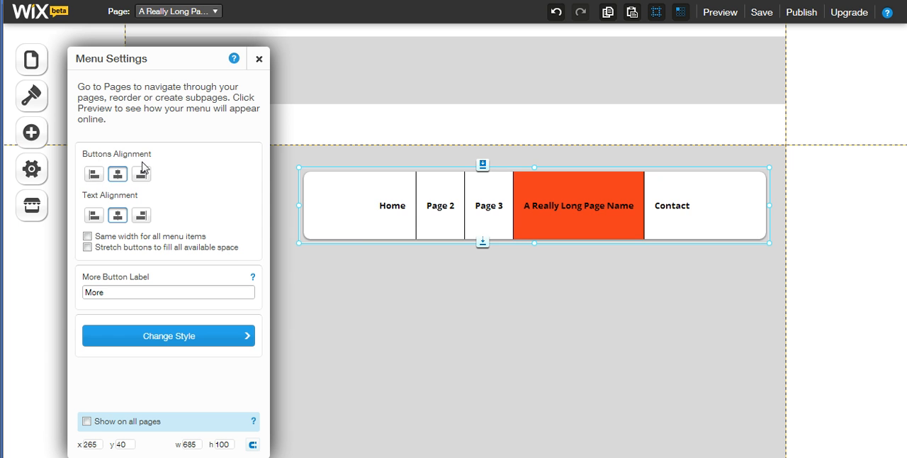
{"action": "left_click", "coordinate": [93, 175]}
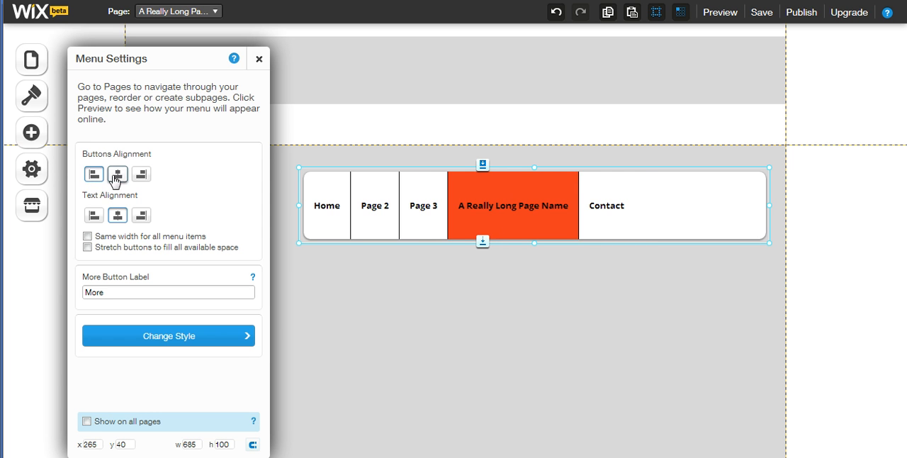
{"action": "left_click", "coordinate": [116, 175]}
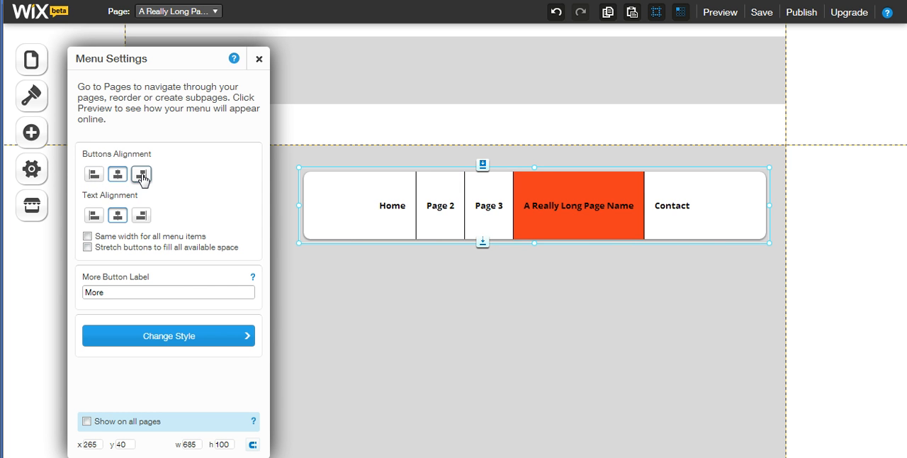
{"action": "left_click", "coordinate": [141, 175]}
{"action": "left_click", "coordinate": [117, 176]}
{"action": "left_click", "coordinate": [87, 247]}
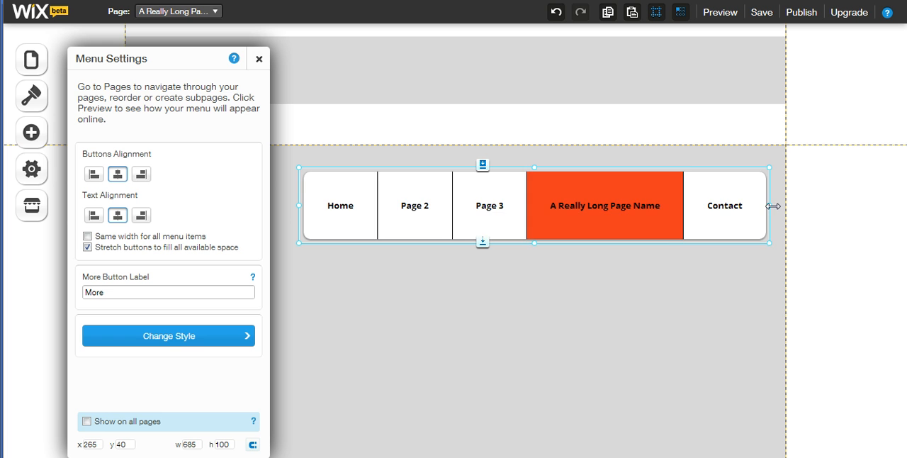
Shrink the menu to about 235 wide to relabel its More button "More pages", and widen it to about 585
{"action": "left_click_drag", "start_coordinate": [773, 206], "coordinate": [471, 212]}
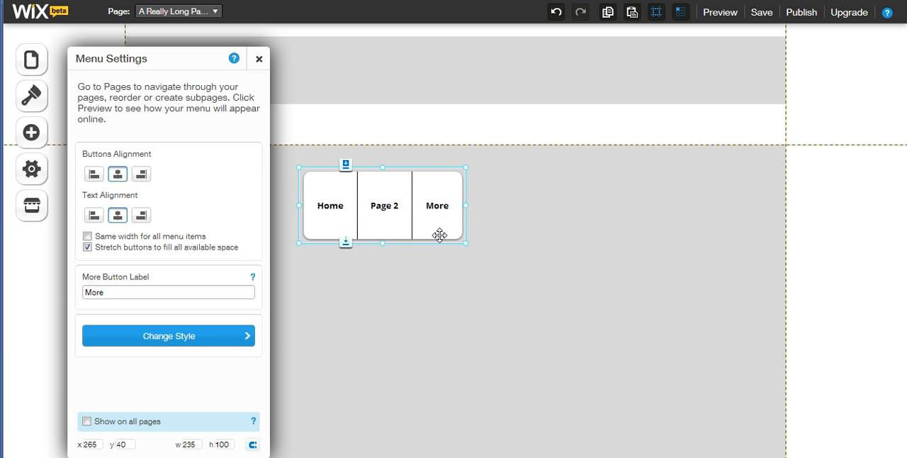
{"action": "left_click", "coordinate": [124, 289]}
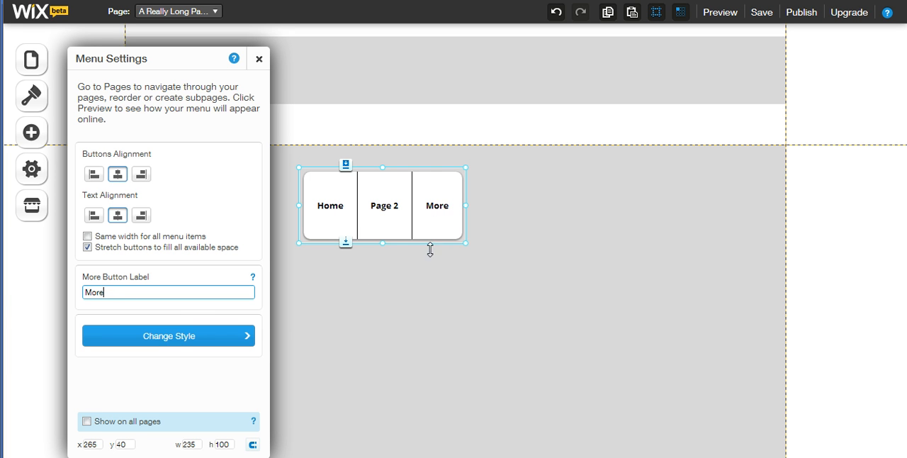
{"action": "type", "text": "pages"}
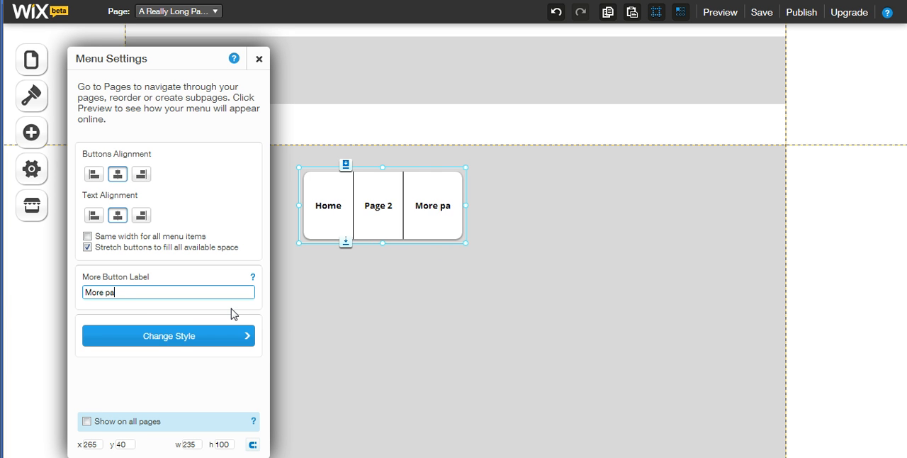
{"action": "left_click", "coordinate": [193, 269]}
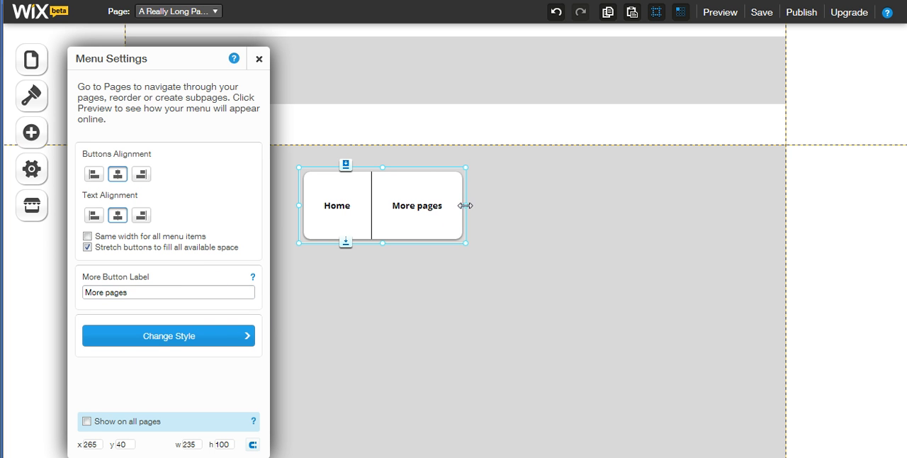
{"action": "left_click_drag", "start_coordinate": [465, 206], "coordinate": [703, 204]}
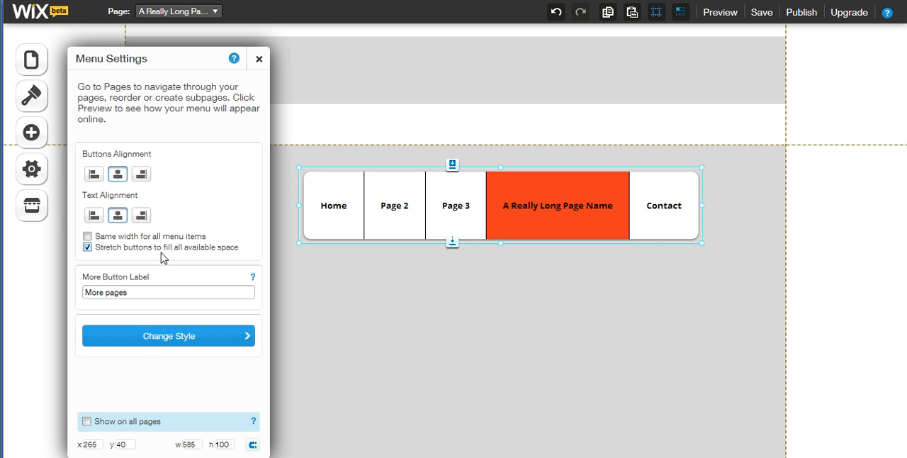
Edit the Button Menu style, setting its spacing to 3 and its border width to 3
{"action": "left_click", "coordinate": [152, 338]}
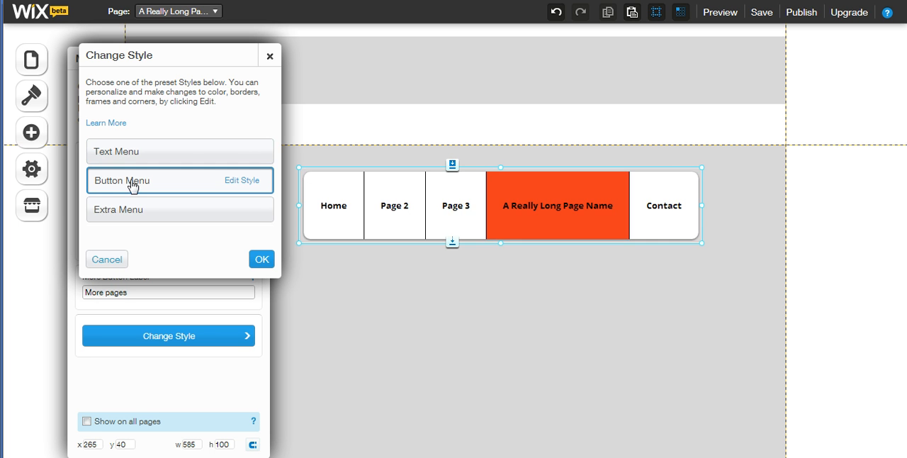
{"action": "left_click", "coordinate": [242, 181]}
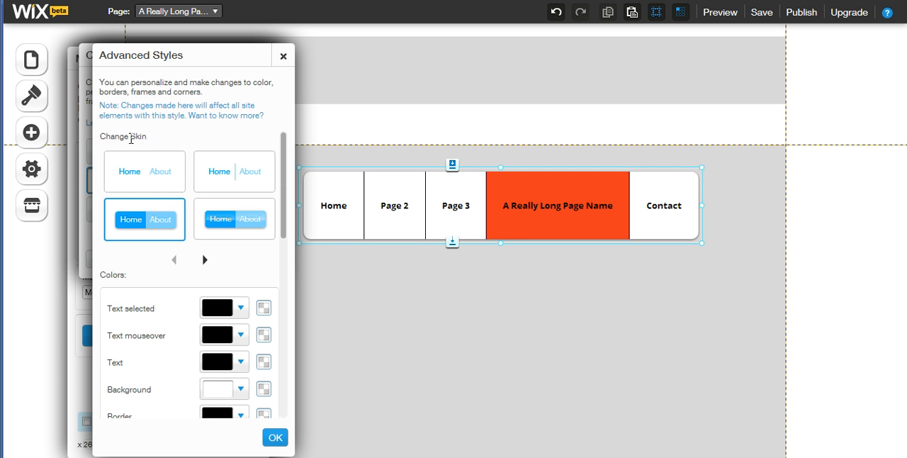
{"action": "left_click_drag", "start_coordinate": [282, 222], "coordinate": [300, 358]}
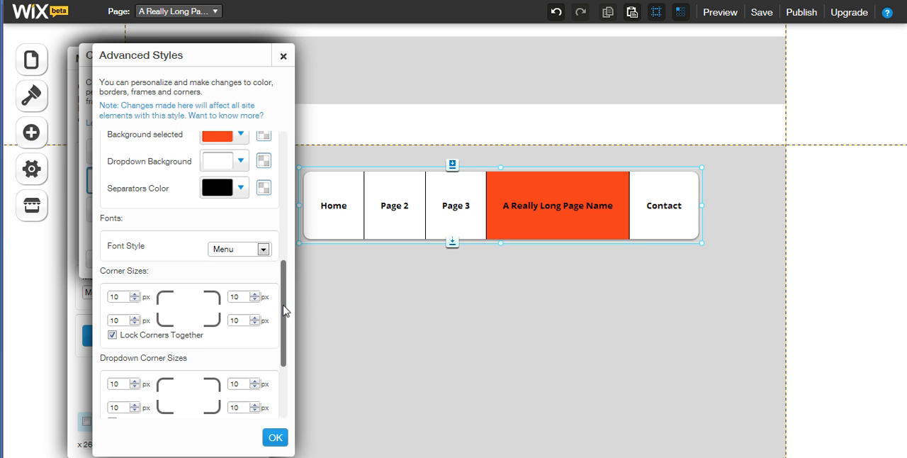
{"action": "left_click_drag", "start_coordinate": [284, 308], "coordinate": [286, 337]}
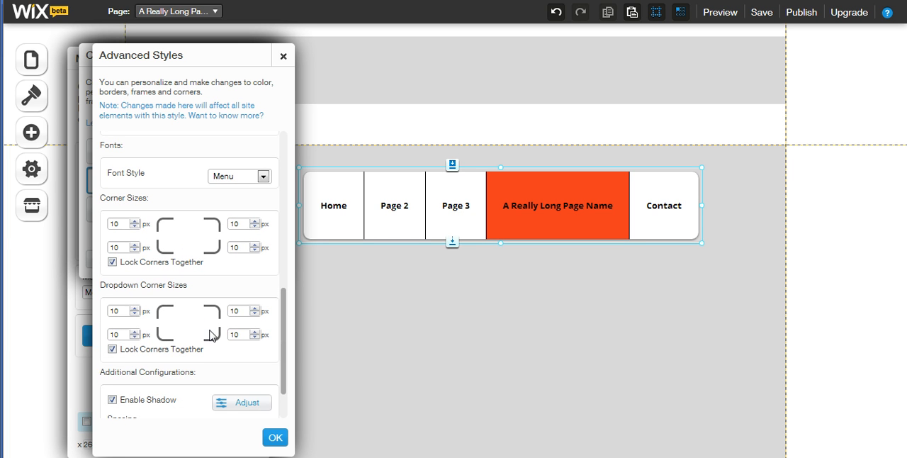
{"action": "left_click_drag", "start_coordinate": [285, 328], "coordinate": [283, 354]}
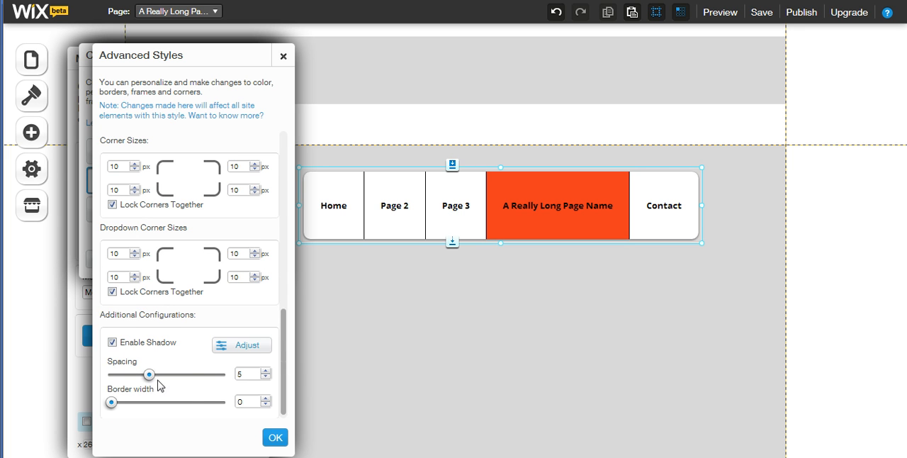
{"action": "mouse_move", "coordinate": [151, 383]}
{"action": "left_mouse_down"}
{"action": "mouse_move", "coordinate": [136, 384]}
{"action": "mouse_move", "coordinate": [180, 388]}
{"action": "mouse_move", "coordinate": [162, 389]}
{"action": "mouse_move", "coordinate": [158, 376]}
{"action": "left_mouse_up"}
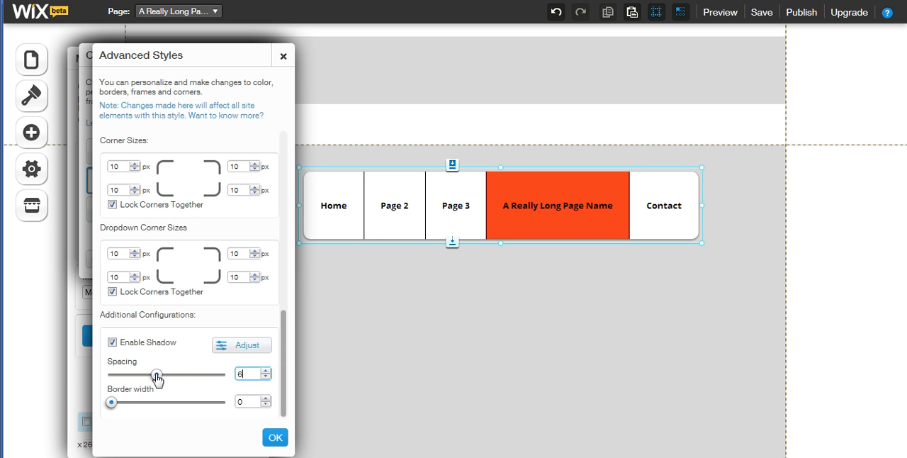
{"action": "left_click_drag", "start_coordinate": [157, 376], "coordinate": [134, 403]}
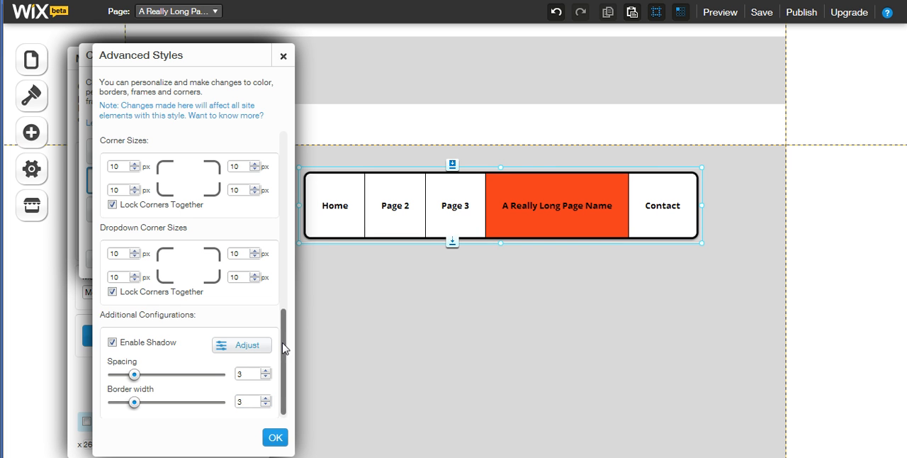
Review the menu style's colour options and set its font style to Page title
{"action": "left_click_drag", "start_coordinate": [284, 347], "coordinate": [282, 214]}
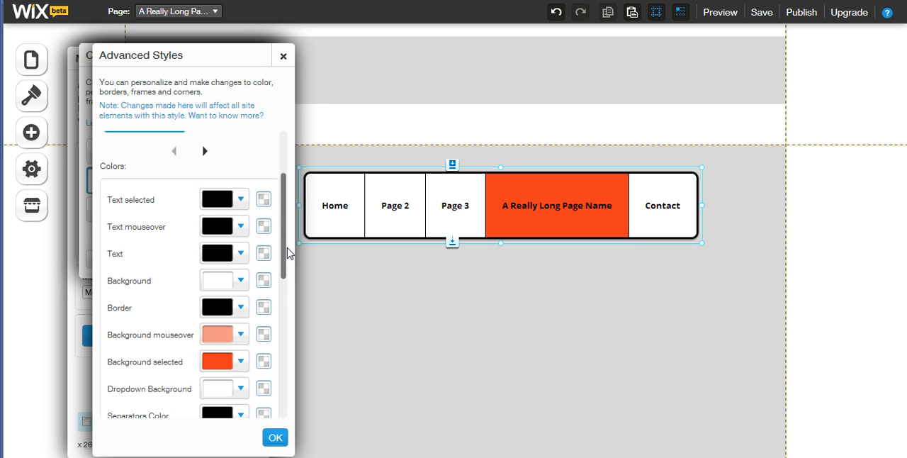
{"action": "left_click_drag", "start_coordinate": [285, 253], "coordinate": [286, 277]}
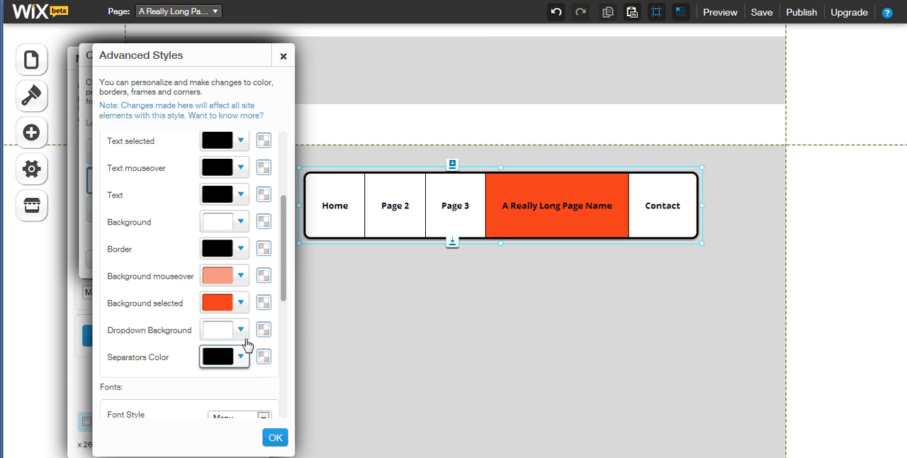
{"action": "left_click_drag", "start_coordinate": [282, 277], "coordinate": [280, 346]}
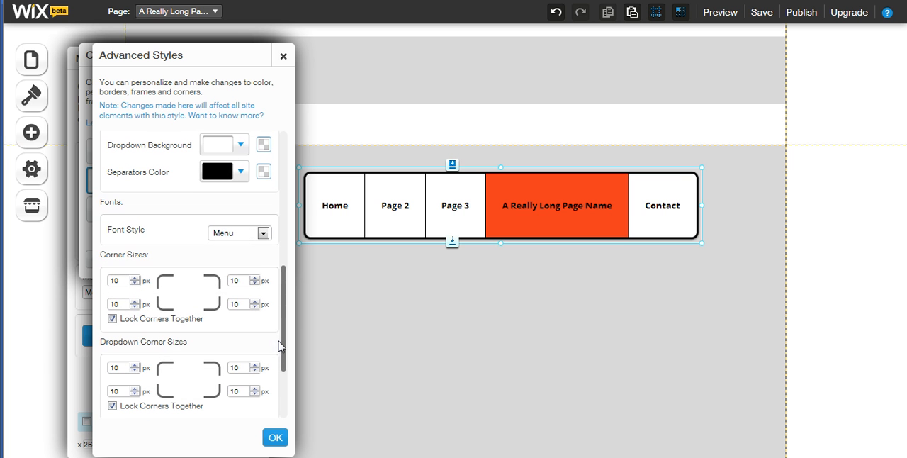
{"action": "left_click", "coordinate": [263, 233]}
{"action": "left_click", "coordinate": [234, 267]}
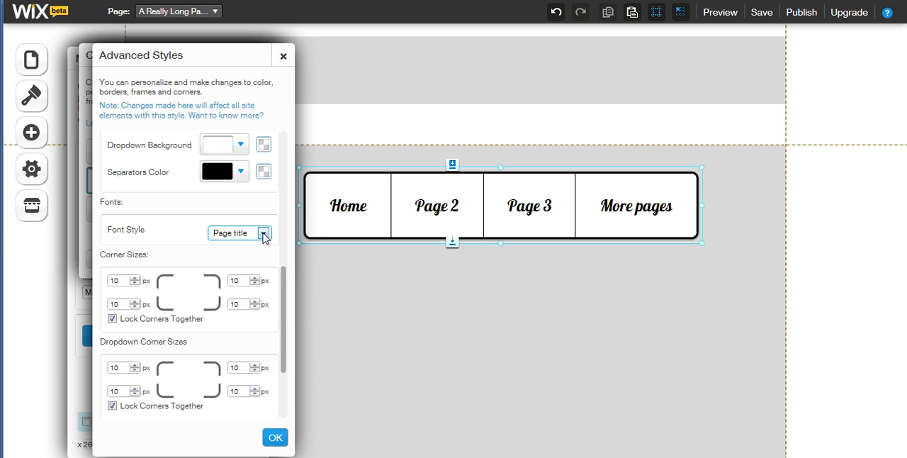
Set all four corner sizes of the menu to 13 px with the corners locked together
{"action": "left_click_drag", "start_coordinate": [282, 300], "coordinate": [282, 339]}
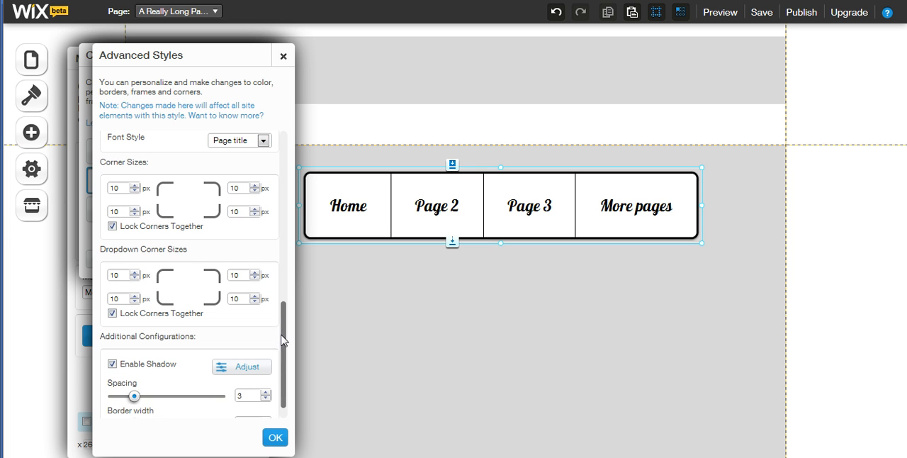
{"action": "left_click", "coordinate": [255, 208]}
{"action": "left_click", "coordinate": [255, 208]}
{"action": "left_click", "coordinate": [254, 209]}
{"action": "left_click", "coordinate": [255, 209]}
{"action": "left_click", "coordinate": [255, 208]}
{"action": "left_click", "coordinate": [254, 208]}
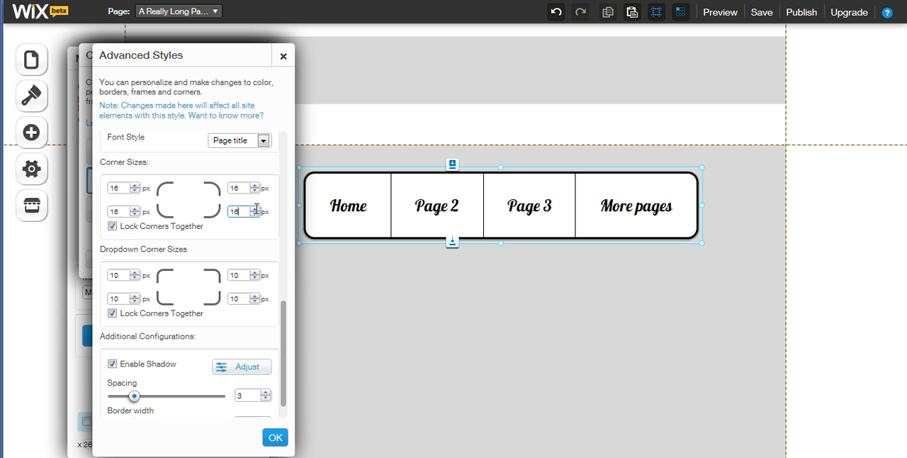
{"action": "left_click", "coordinate": [254, 214]}
{"action": "left_click", "coordinate": [254, 214]}
{"action": "left_click", "coordinate": [255, 214]}
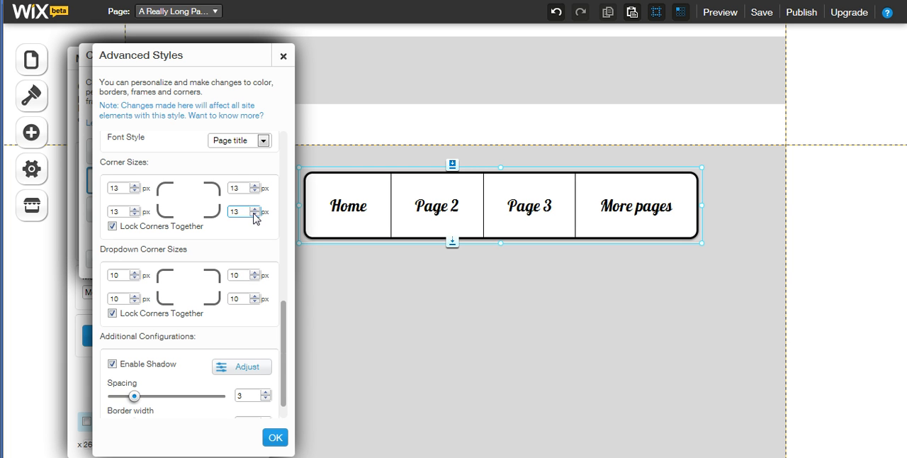
Set all four dropdown corner sizes to 16 px and close the advanced style editor
{"action": "left_click", "coordinate": [255, 272]}
{"action": "left_click", "coordinate": [255, 272]}
{"action": "left_click", "coordinate": [255, 272]}
{"action": "left_click", "coordinate": [255, 272]}
{"action": "left_click", "coordinate": [255, 272]}
{"action": "left_click", "coordinate": [255, 272]}
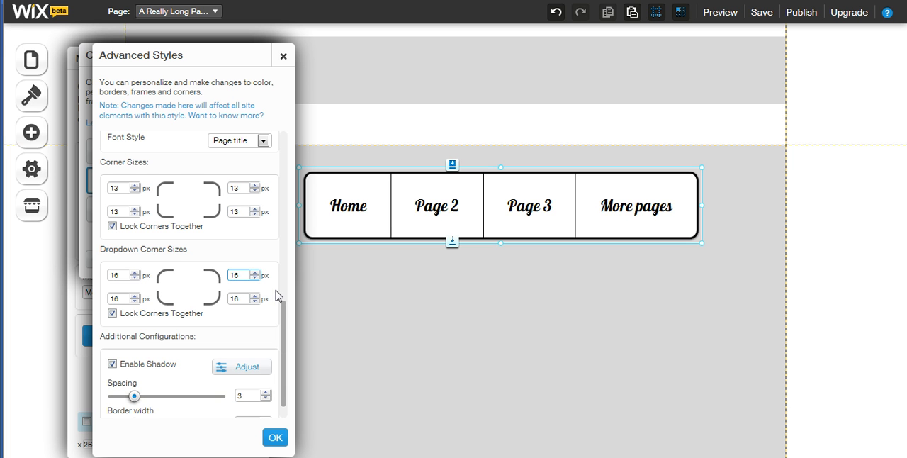
{"action": "left_click_drag", "start_coordinate": [283, 317], "coordinate": [284, 134]}
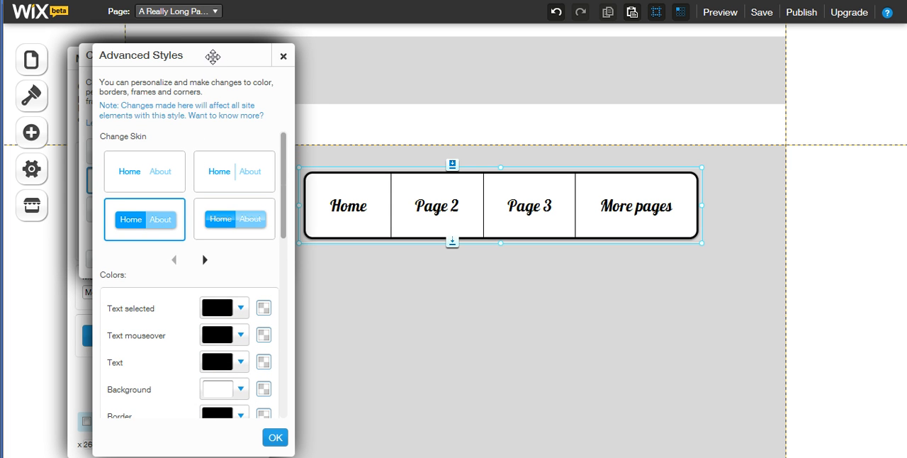
{"action": "left_click_drag", "start_coordinate": [213, 56], "coordinate": [599, 81]}
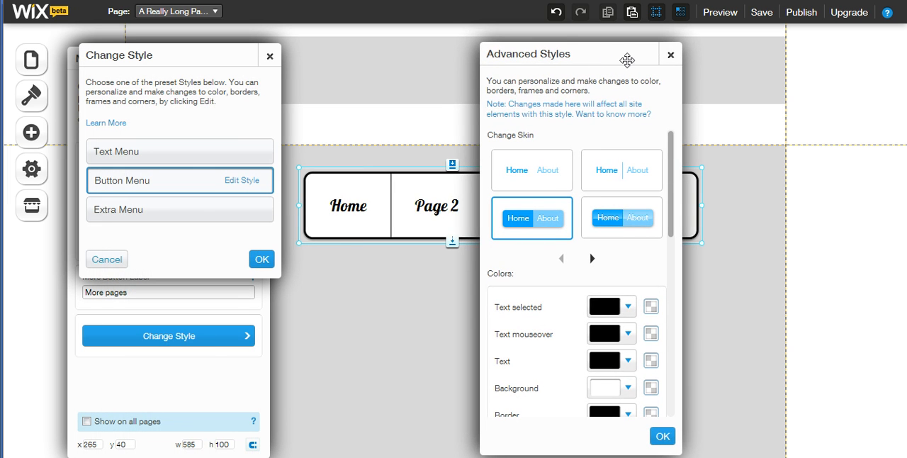
{"action": "left_click", "coordinate": [671, 56]}
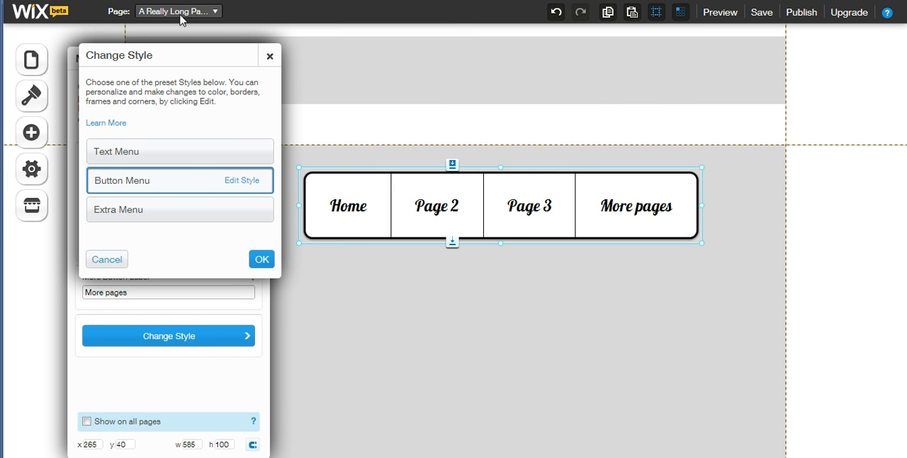